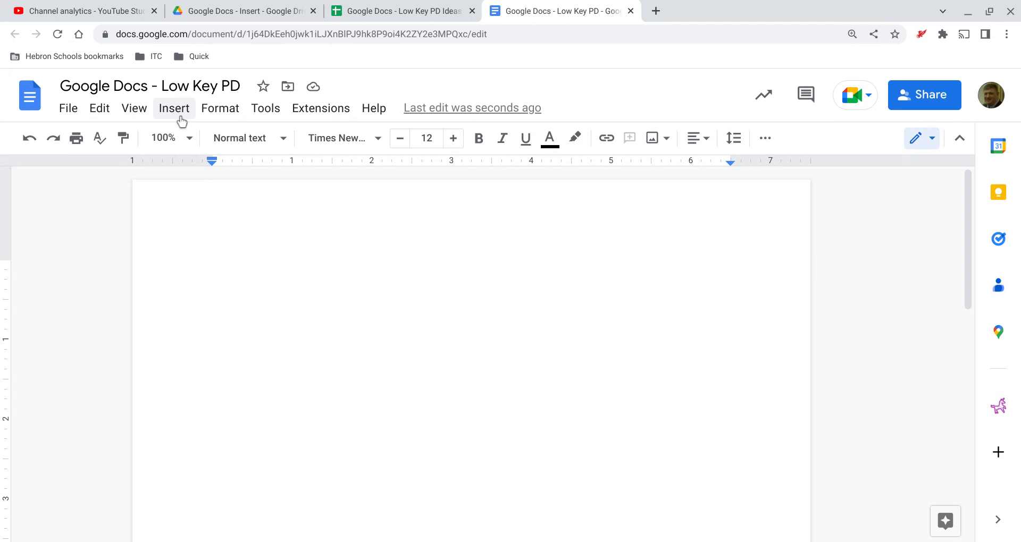
Insert a bar chart into the blank document.
{"action": "left_click", "coordinate": [181, 120]}
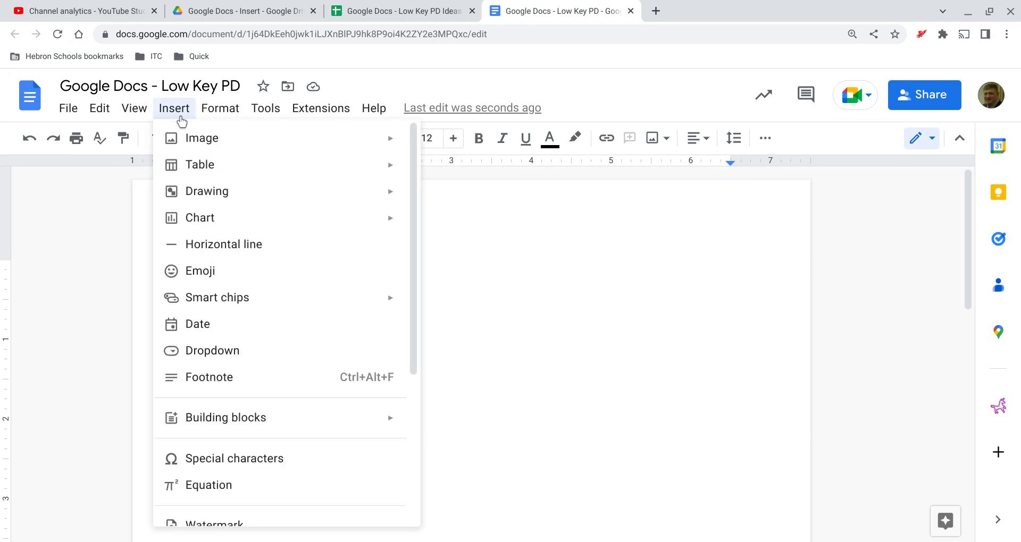
{"action": "mouse_move", "coordinate": [234, 233]}
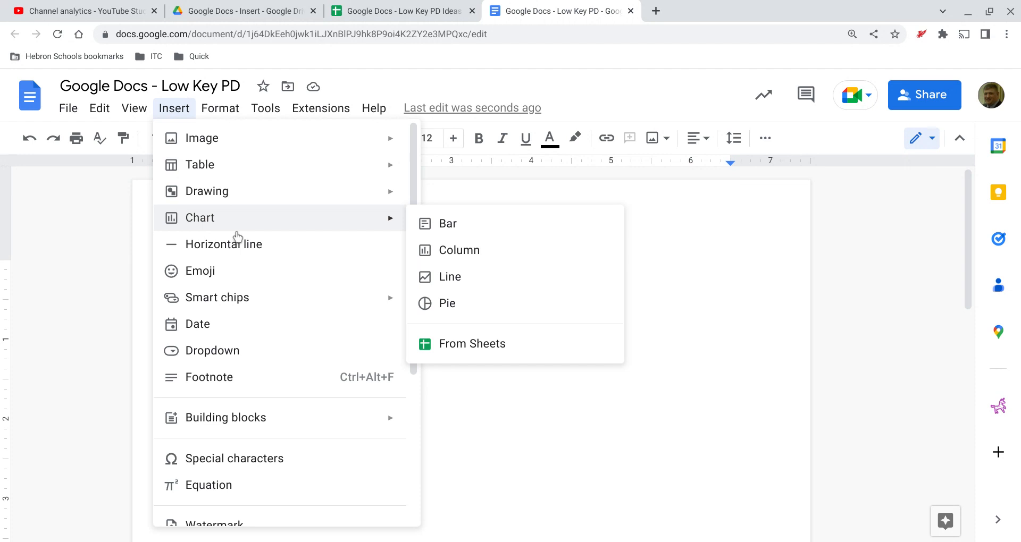
{"action": "left_click", "coordinate": [451, 240]}
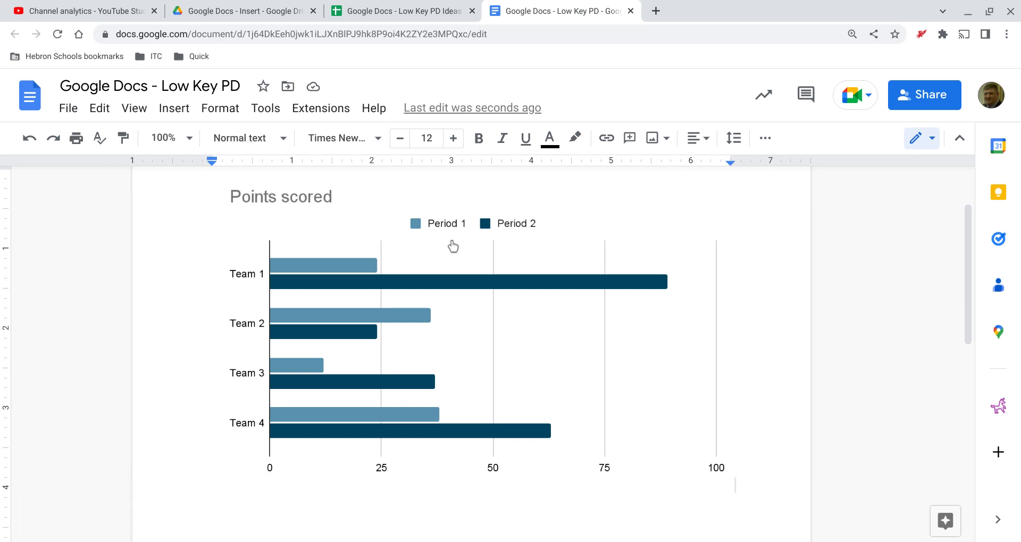
Open the source spreadsheet linked to the Points scored chart.
{"action": "scroll", "coordinate": [452, 246], "scroll_direction": "up", "scroll_amount": 1}
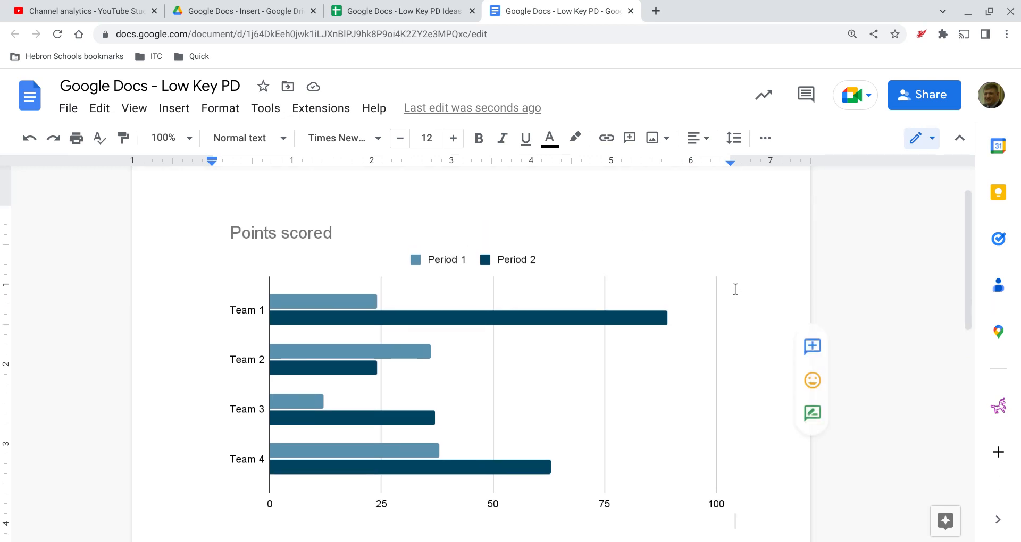
{"action": "left_click", "coordinate": [704, 272]}
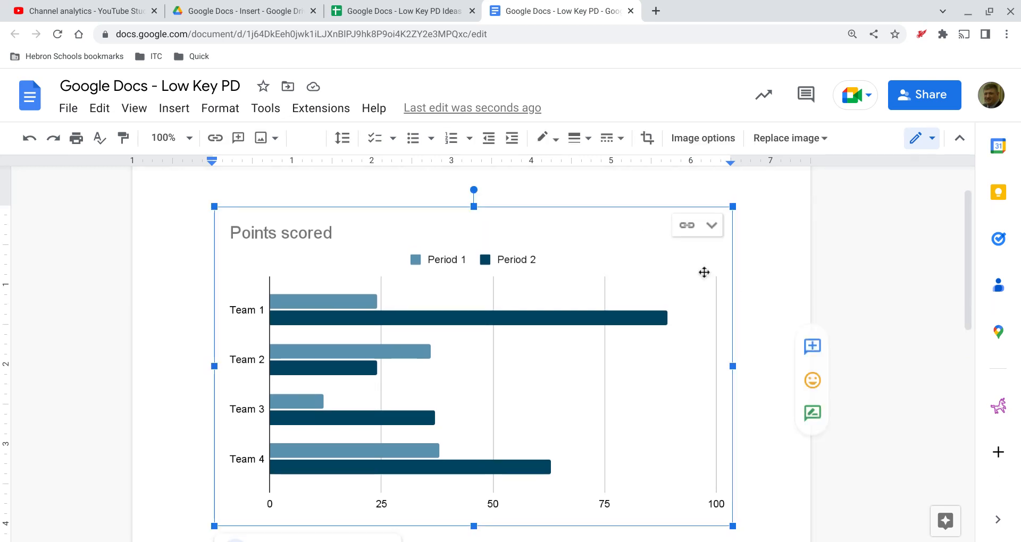
{"action": "left_click", "coordinate": [705, 243]}
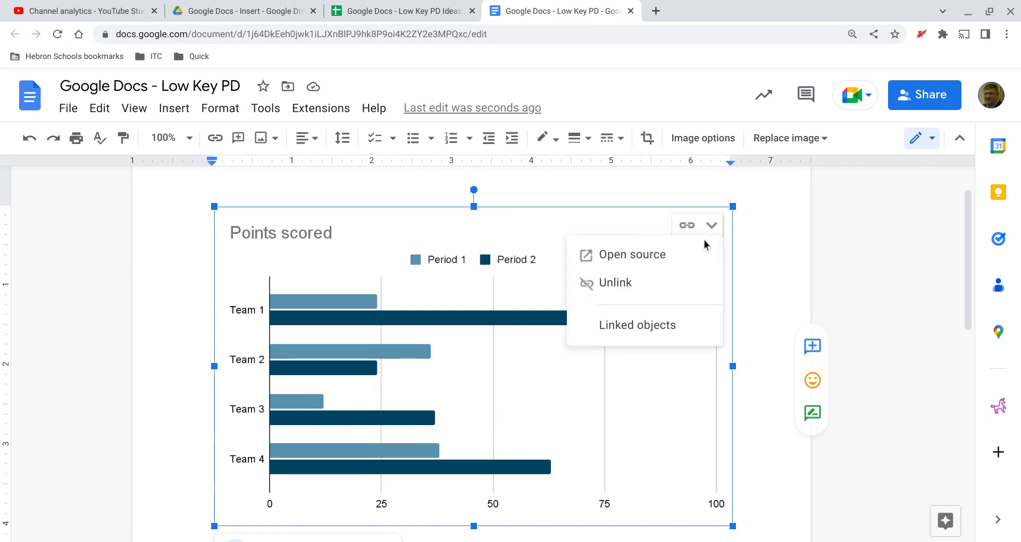
{"action": "left_click", "coordinate": [645, 271]}
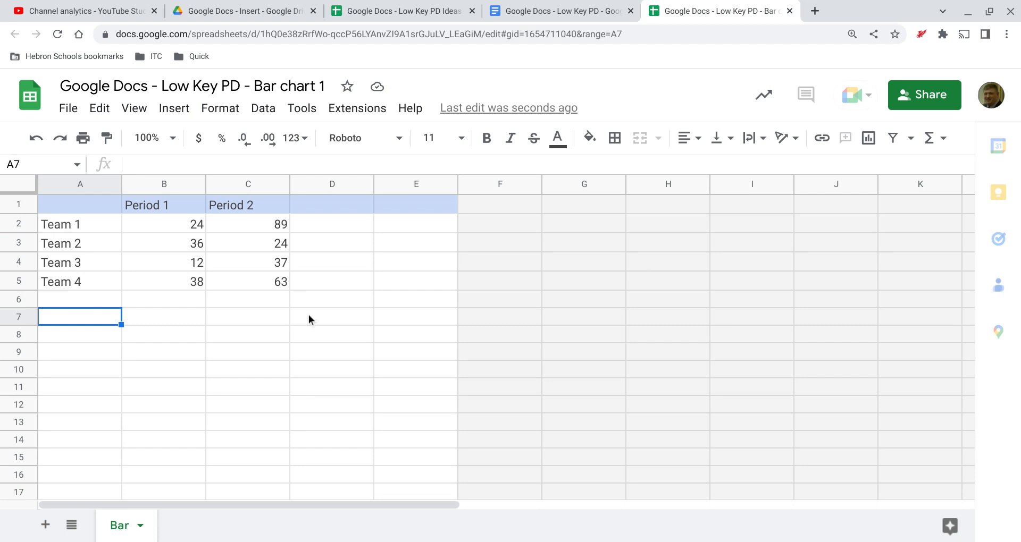
Set Team 1's Period 2 value in cell C2 to 59.
{"action": "left_click", "coordinate": [280, 231]}
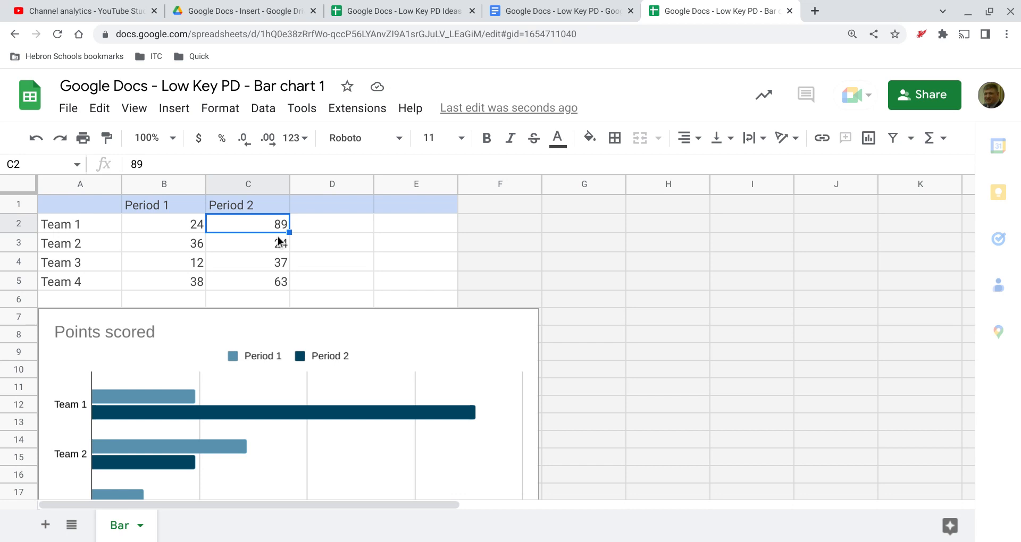
{"action": "type", "text": "59"}
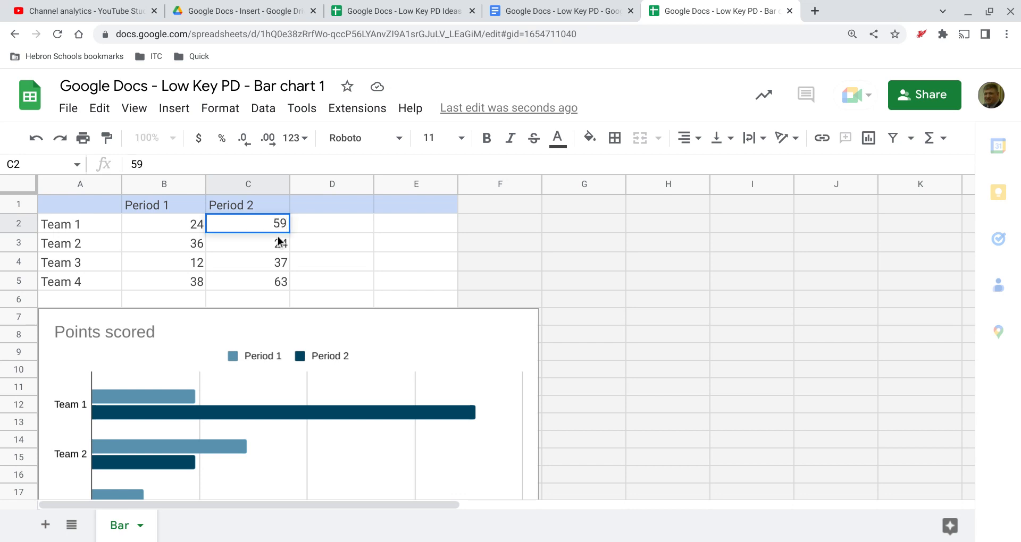
{"action": "left_click", "coordinate": [342, 268]}
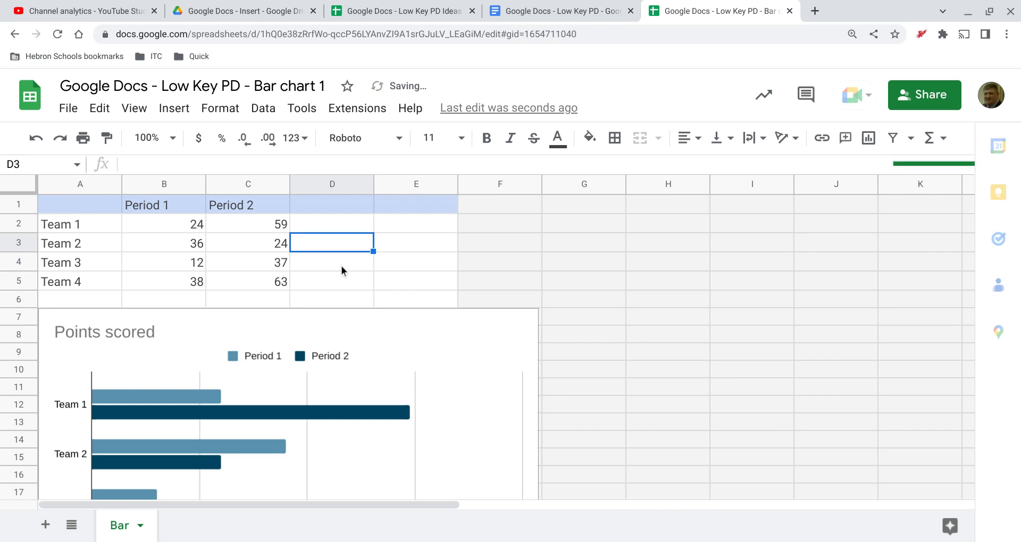
Return to the Google Docs - Low Key PD document and check the chart for an option to update its data.
{"action": "left_click", "coordinate": [509, 13]}
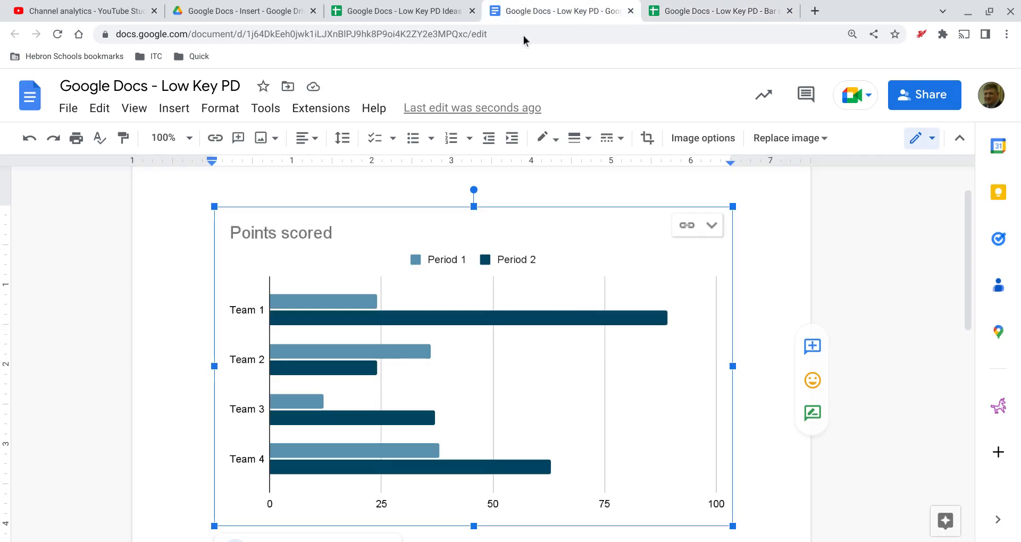
{"action": "left_click", "coordinate": [778, 249]}
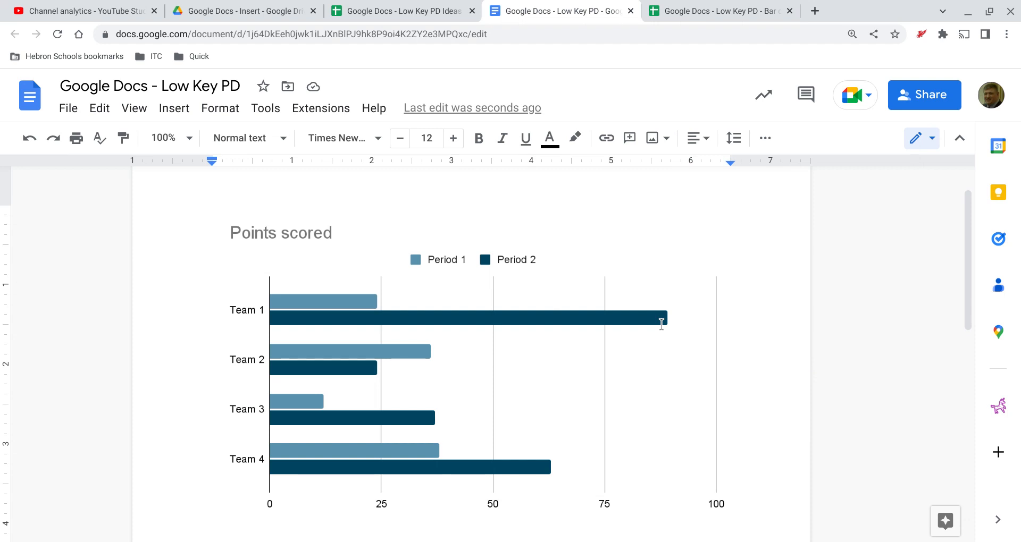
{"action": "left_click", "coordinate": [667, 275]}
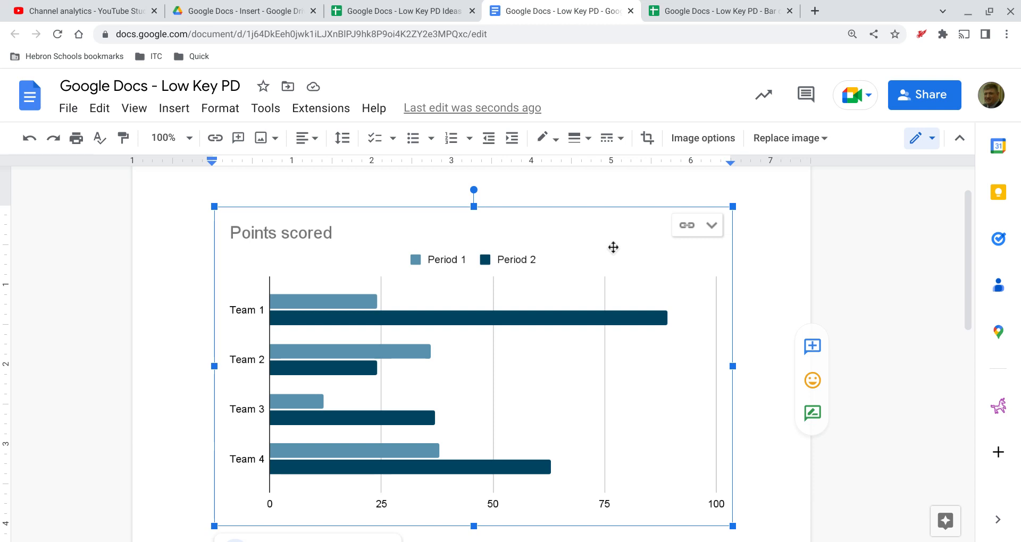
{"action": "left_click", "coordinate": [745, 238]}
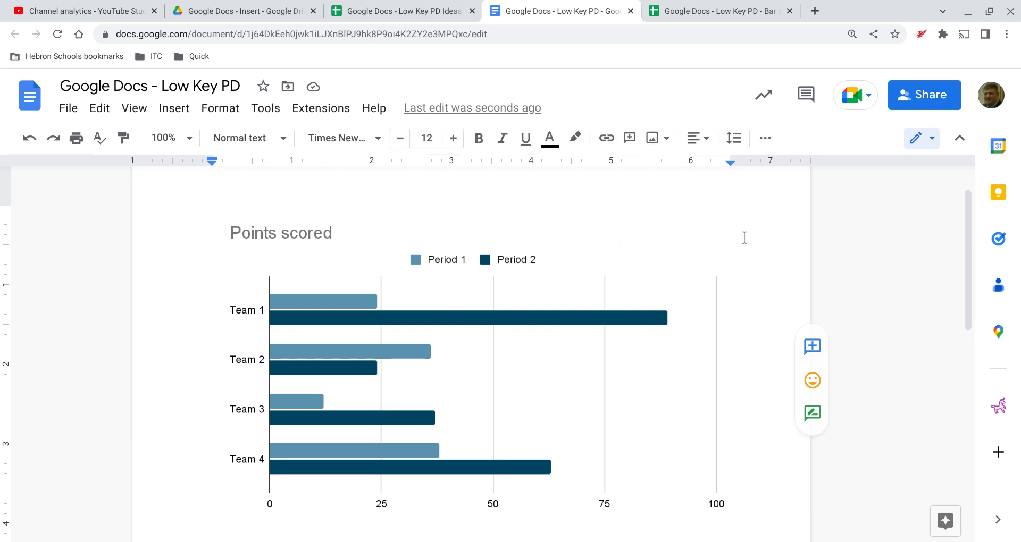
Reload the document and update the linked Points scored chart with the edited spreadsheet data.
{"action": "left_click", "coordinate": [57, 37]}
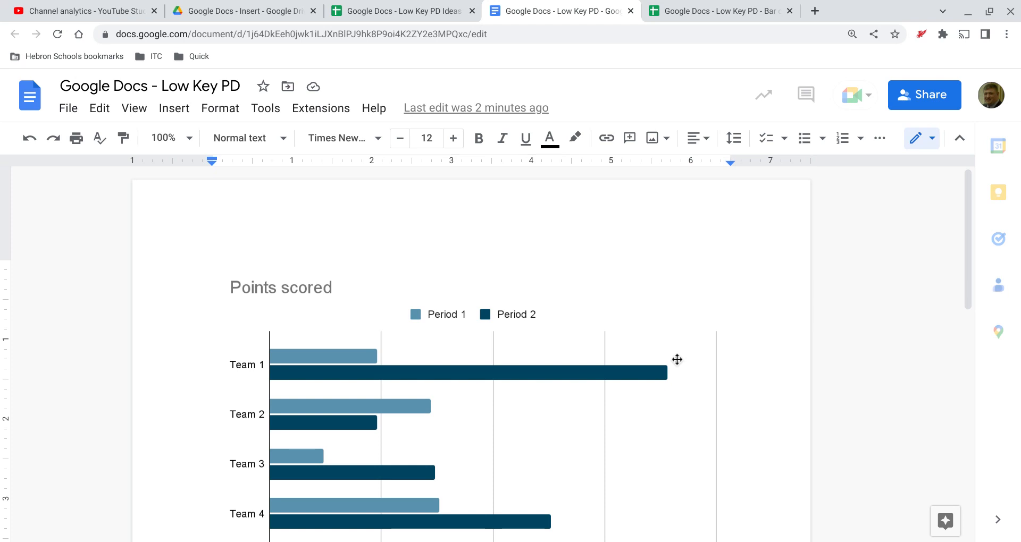
{"action": "left_click", "coordinate": [658, 320]}
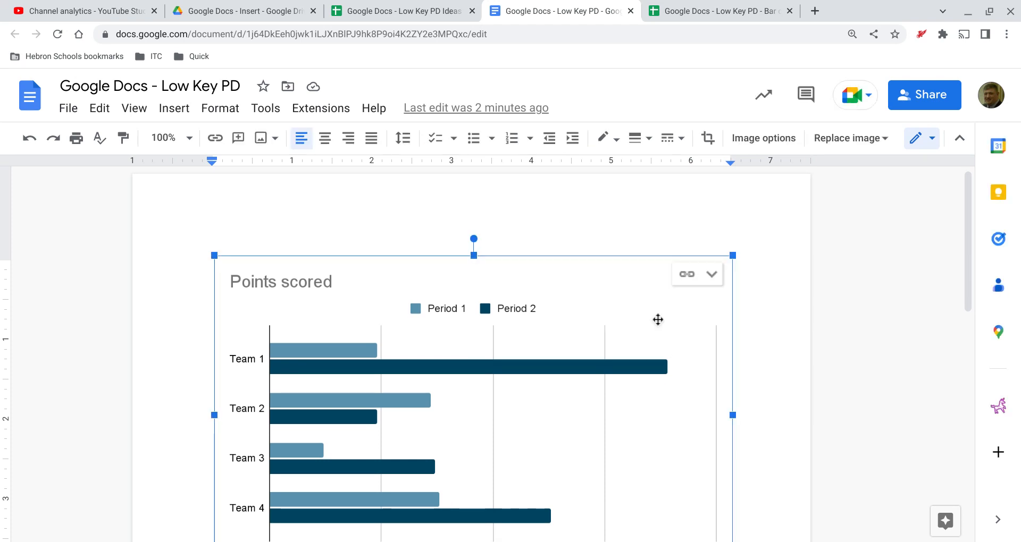
{"action": "scroll", "coordinate": [658, 319], "scroll_direction": "down", "scroll_amount": 1}
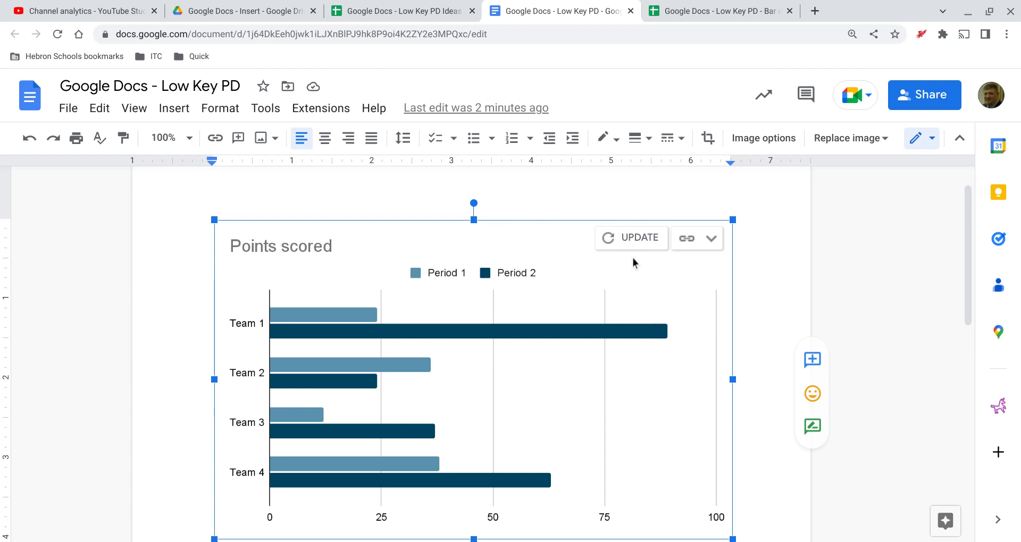
{"action": "left_click", "coordinate": [624, 258]}
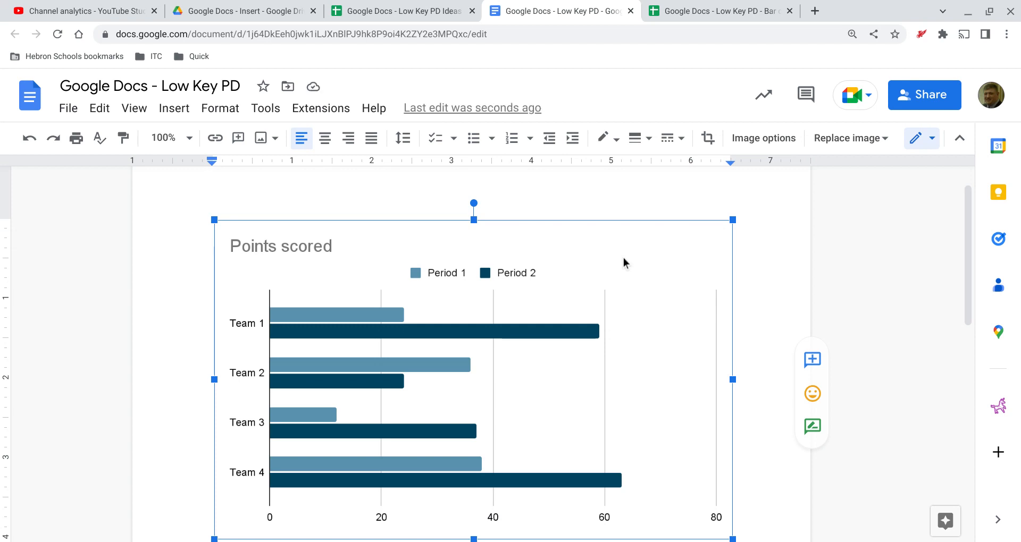
Show all image options for the selected chart.
{"action": "scroll", "coordinate": [788, 272], "scroll_direction": "down", "scroll_amount": 4}
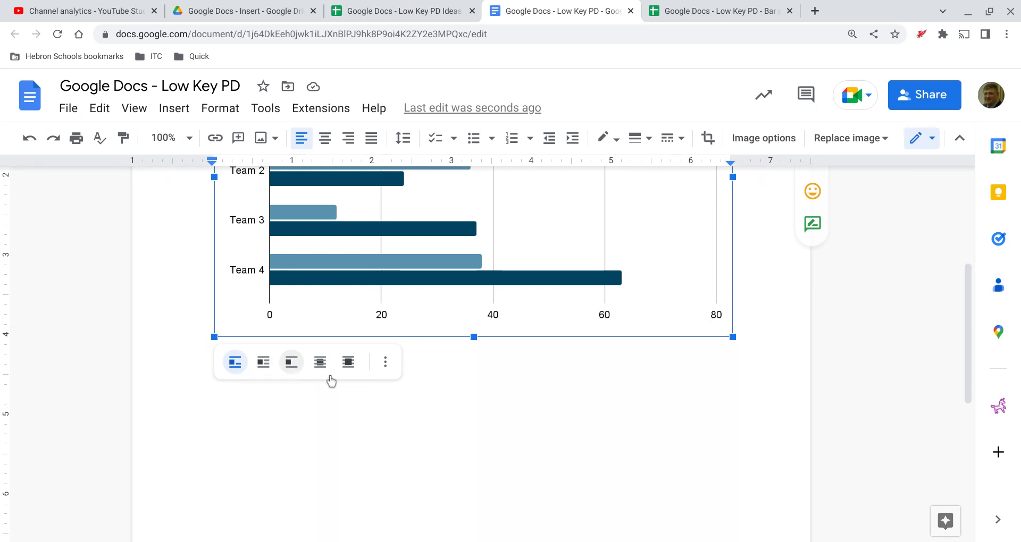
{"action": "left_click", "coordinate": [384, 372]}
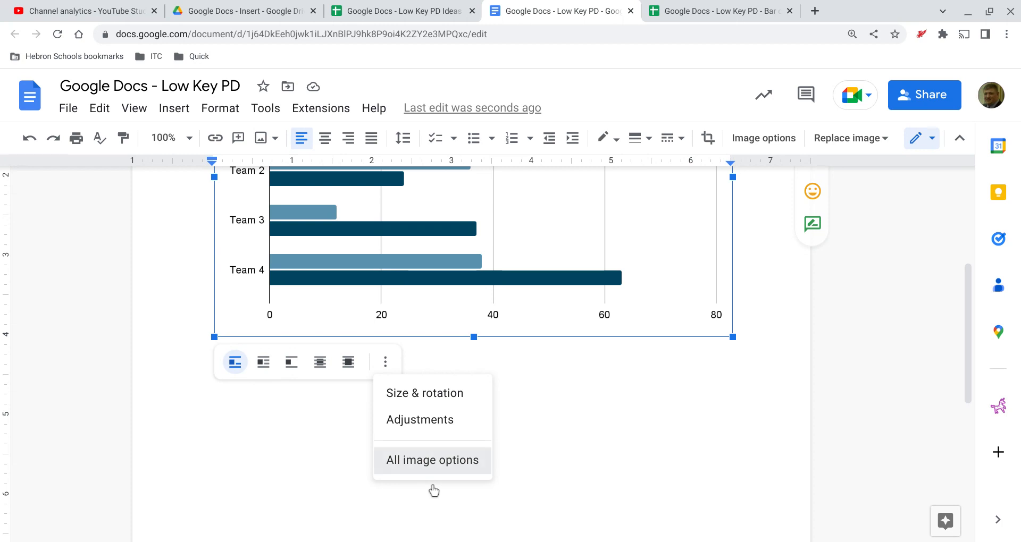
{"action": "left_click", "coordinate": [432, 478]}
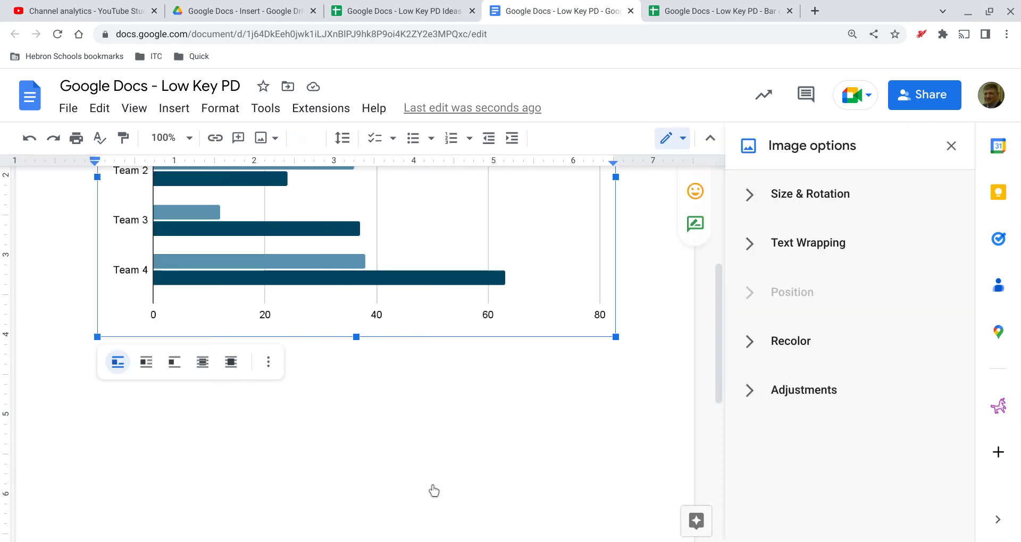
Look over the chart's Size & Rotation and Text Wrapping settings.
{"action": "left_click", "coordinate": [755, 212]}
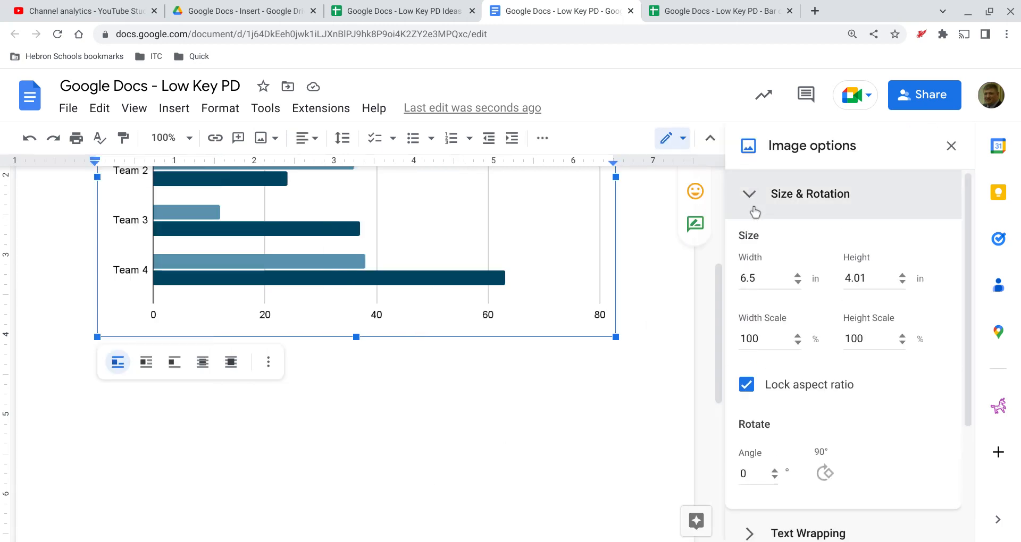
{"action": "left_click", "coordinate": [754, 209]}
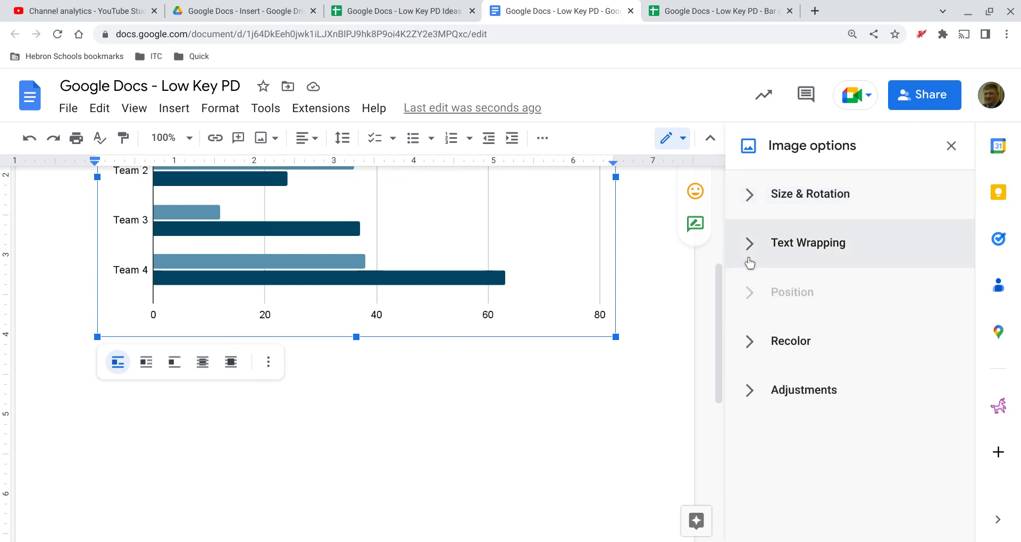
{"action": "left_click", "coordinate": [750, 261]}
{"action": "left_click", "coordinate": [751, 261]}
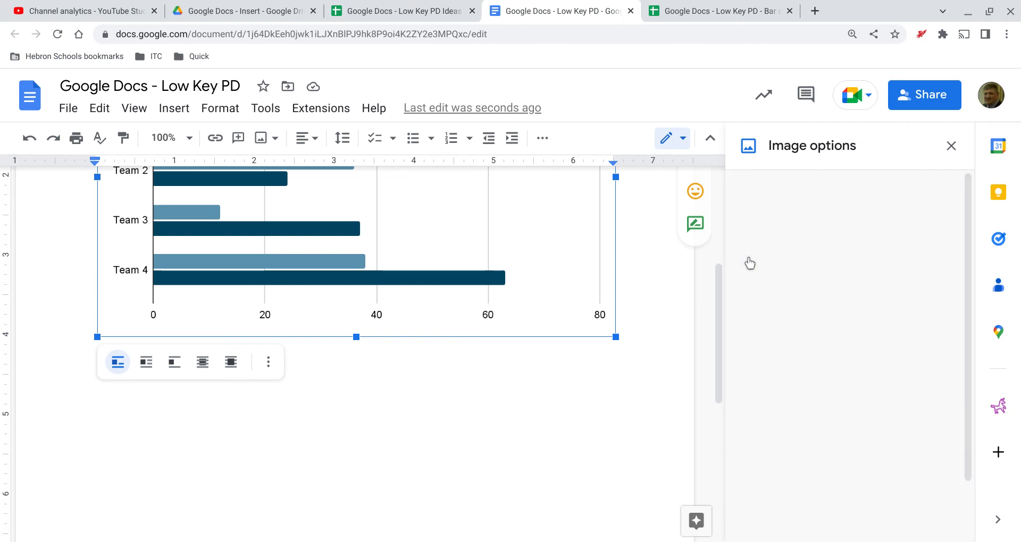
Recolor the chart with the purple Light 9 preset.
{"action": "left_click", "coordinate": [746, 354]}
{"action": "left_click", "coordinate": [815, 402]}
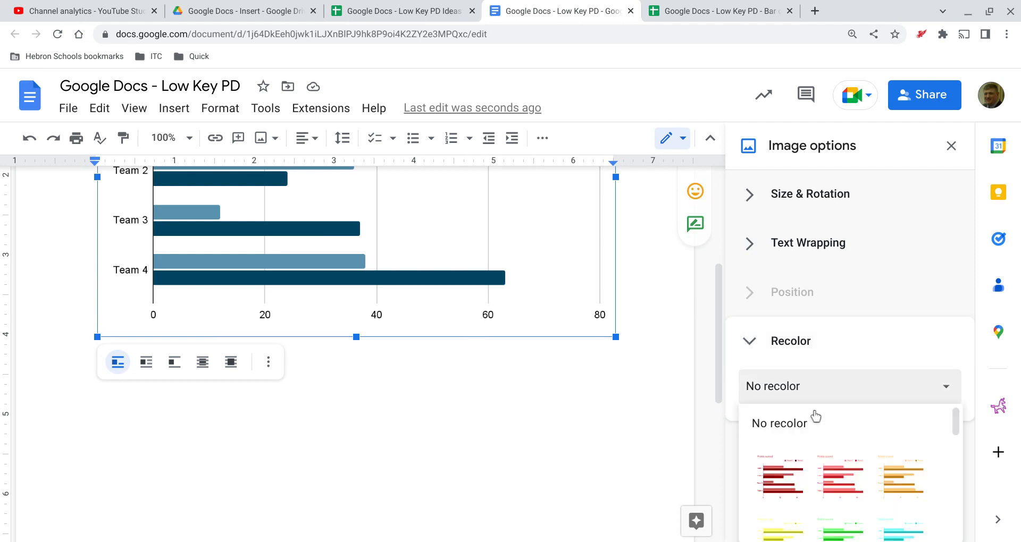
{"action": "scroll", "coordinate": [872, 496], "scroll_direction": "down", "scroll_amount": 2}
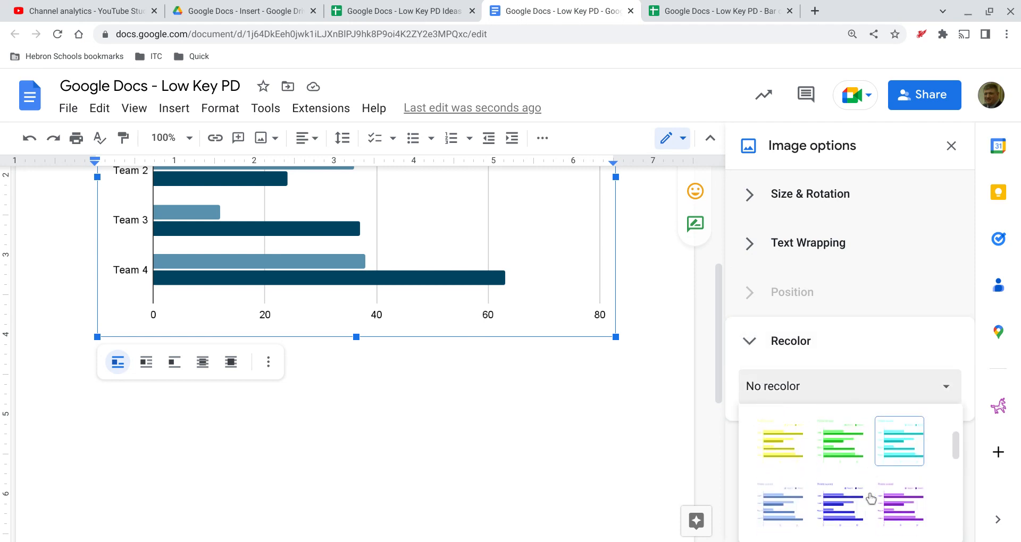
{"action": "left_click", "coordinate": [899, 504]}
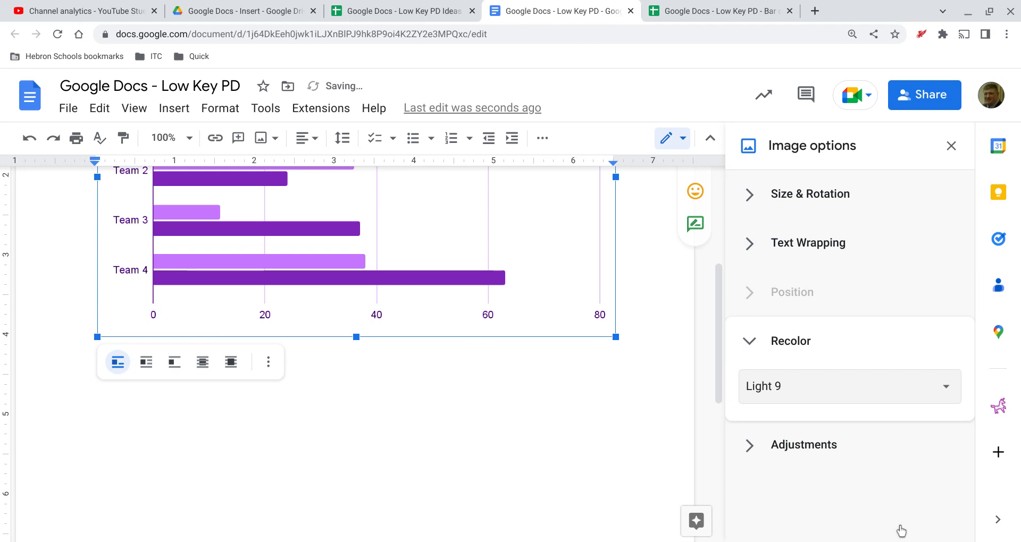
Review the chart's transparency, brightness and contrast adjustments, and close the image options.
{"action": "left_click", "coordinate": [814, 479]}
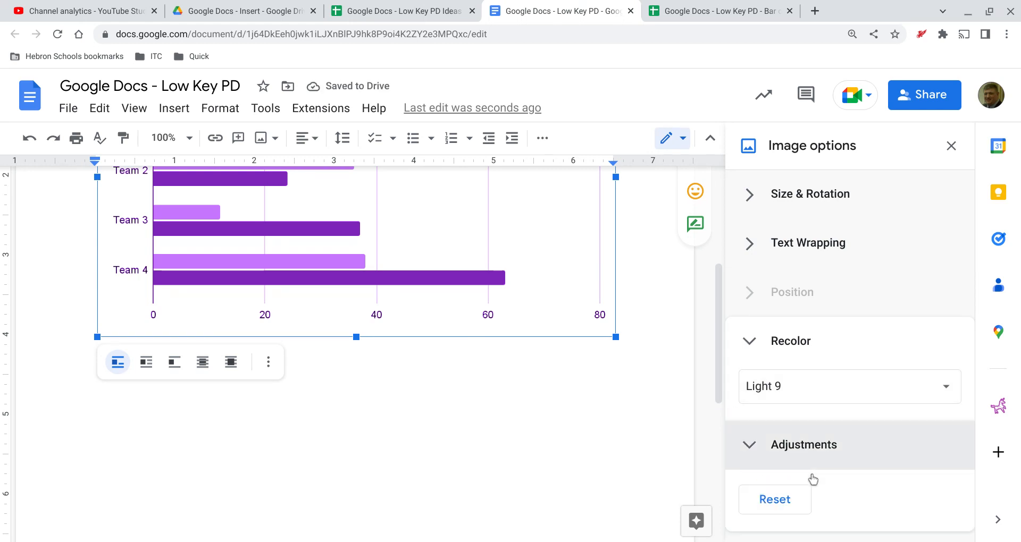
{"action": "left_click", "coordinate": [795, 354]}
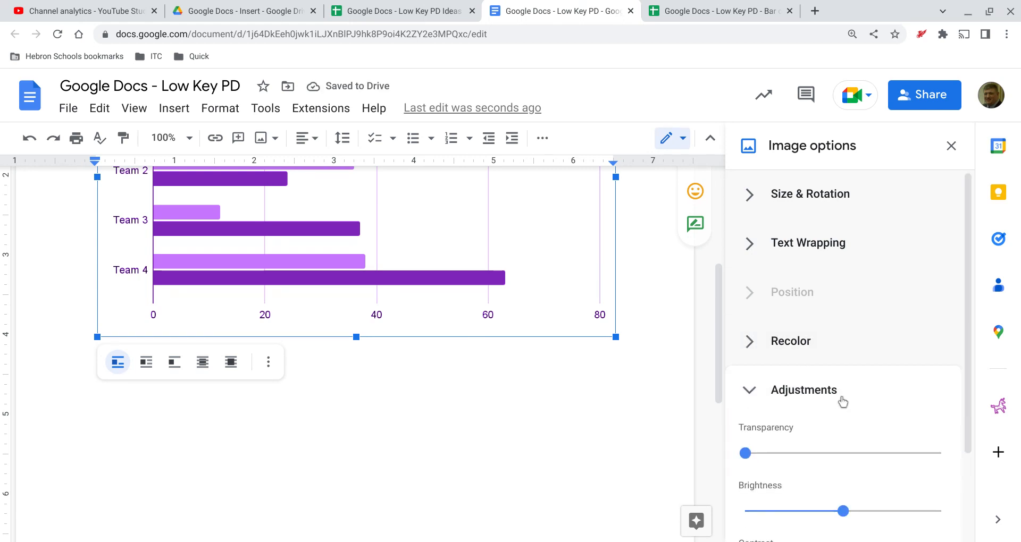
{"action": "scroll", "coordinate": [842, 400], "scroll_direction": "down", "scroll_amount": 3}
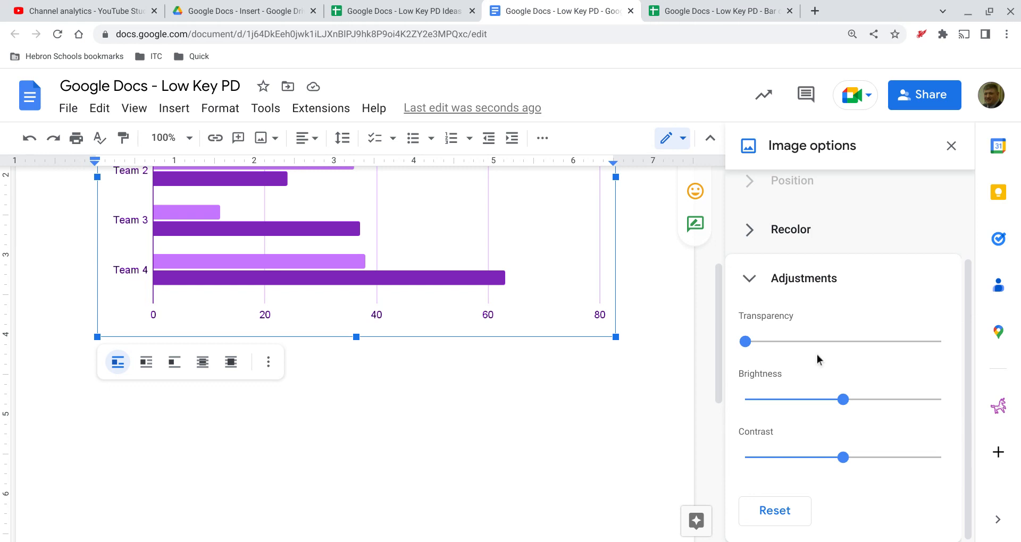
{"action": "left_click", "coordinate": [952, 147]}
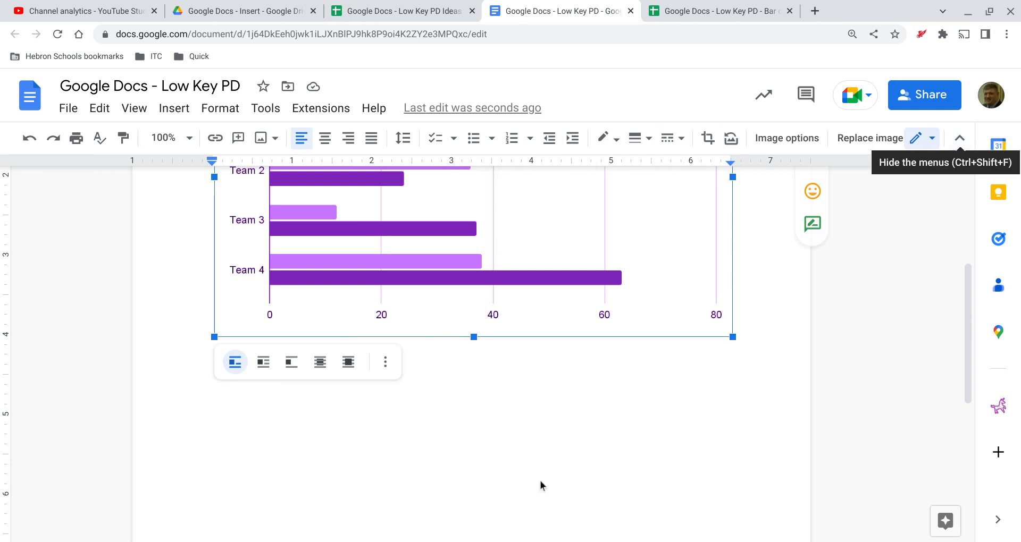